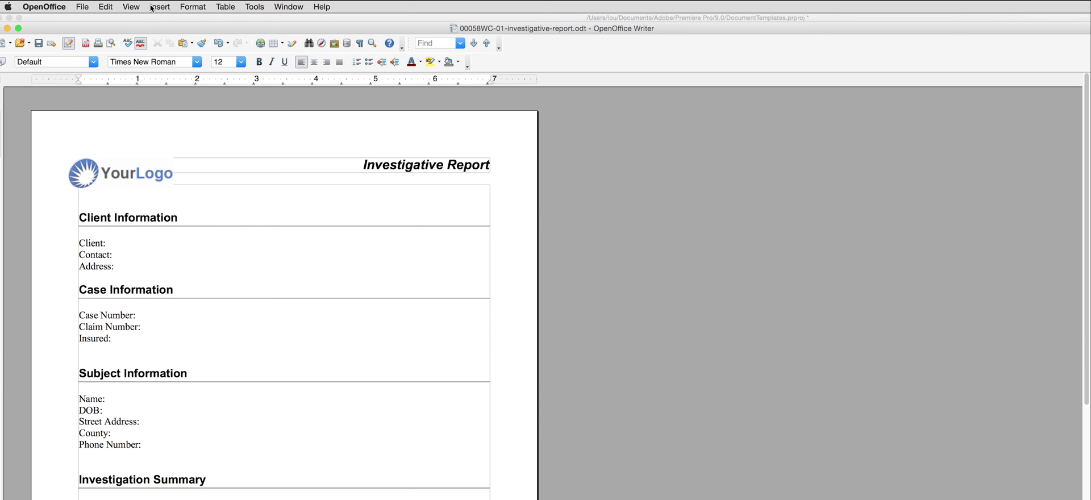
Start a new Input field for the report's Client line through the Fields dialog.
{"action": "left_click", "coordinate": [151, 8]}
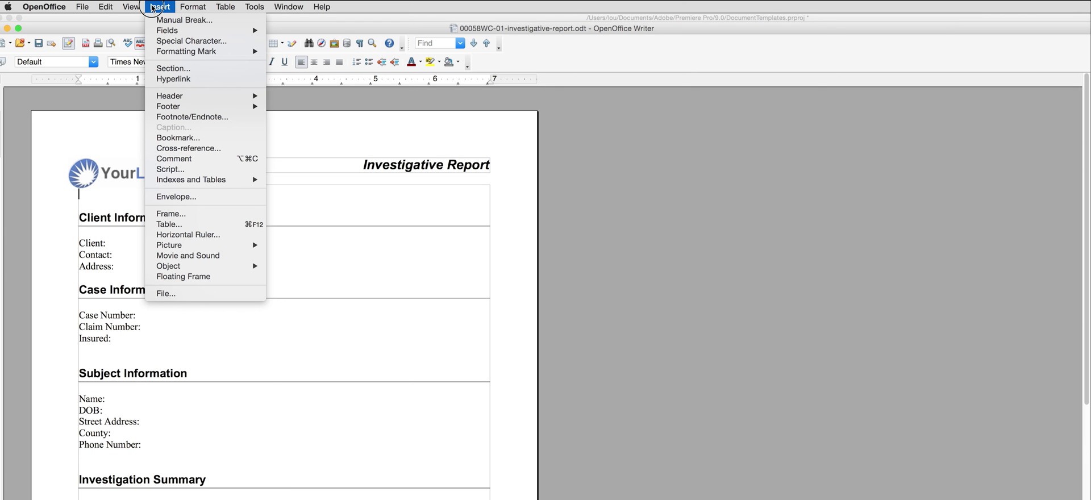
{"action": "mouse_move", "coordinate": [259, 31]}
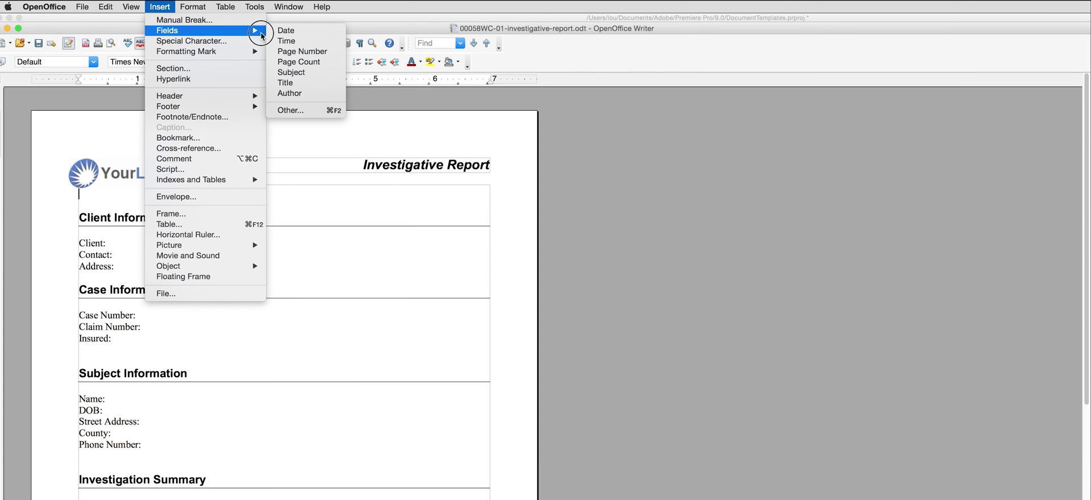
{"action": "left_click", "coordinate": [298, 111]}
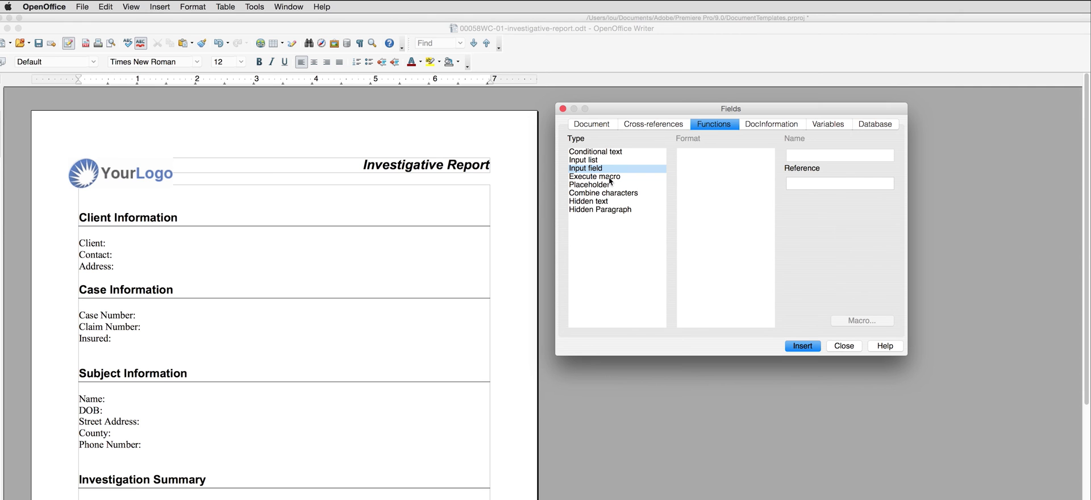
{"action": "left_click", "coordinate": [802, 346]}
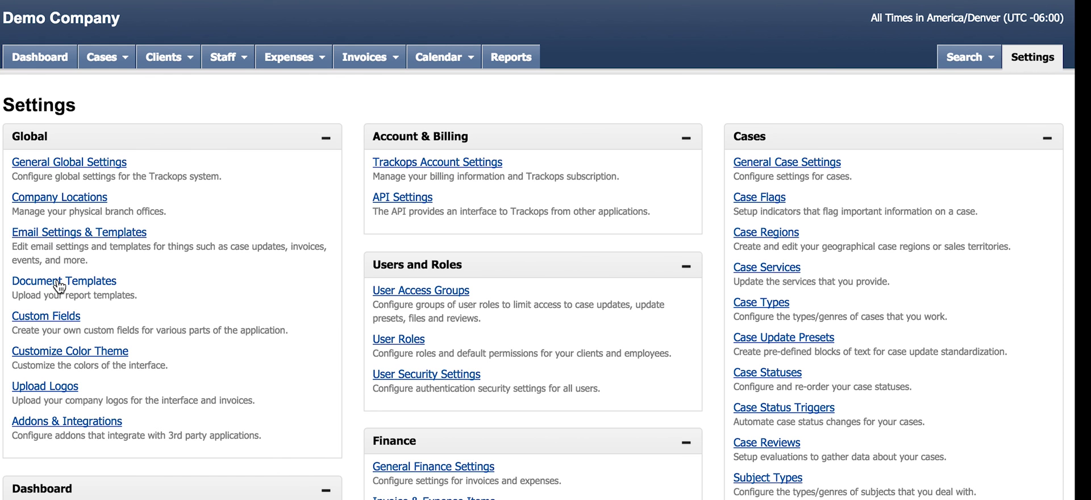
Switch to Trackops and start a new document template named Investigative Report.
{"action": "left_click", "coordinate": [59, 282]}
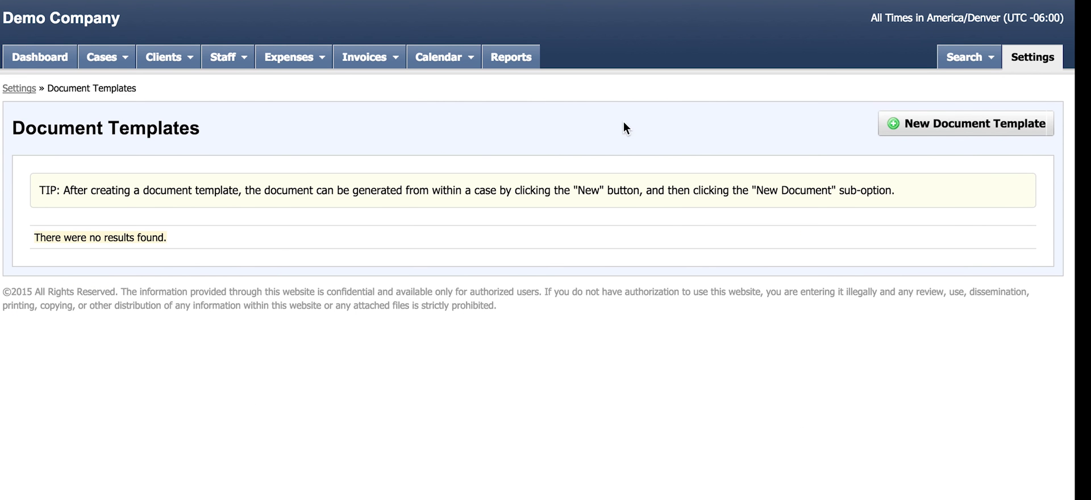
{"action": "left_click", "coordinate": [941, 124]}
{"action": "type", "text": "Investigative Report"}
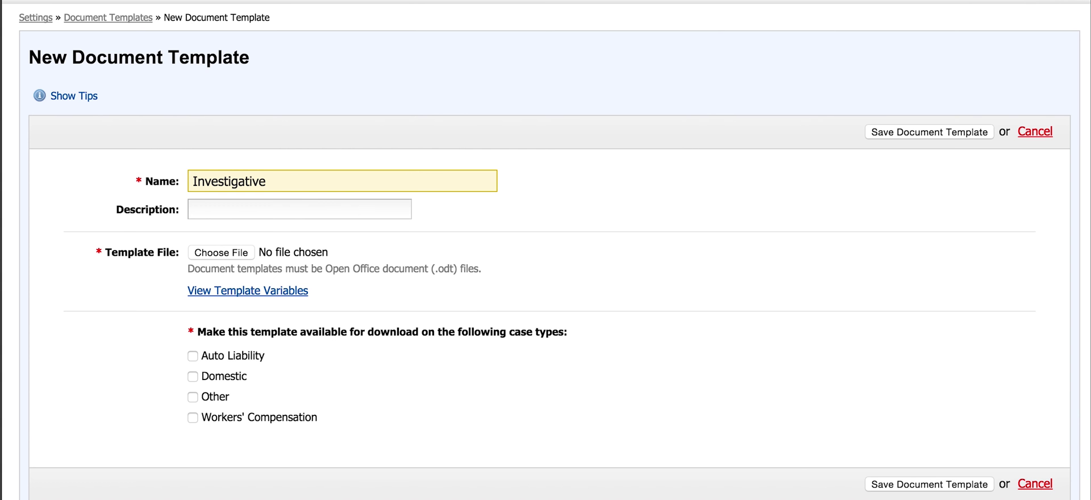
{"action": "left_click", "coordinate": [390, 265]}
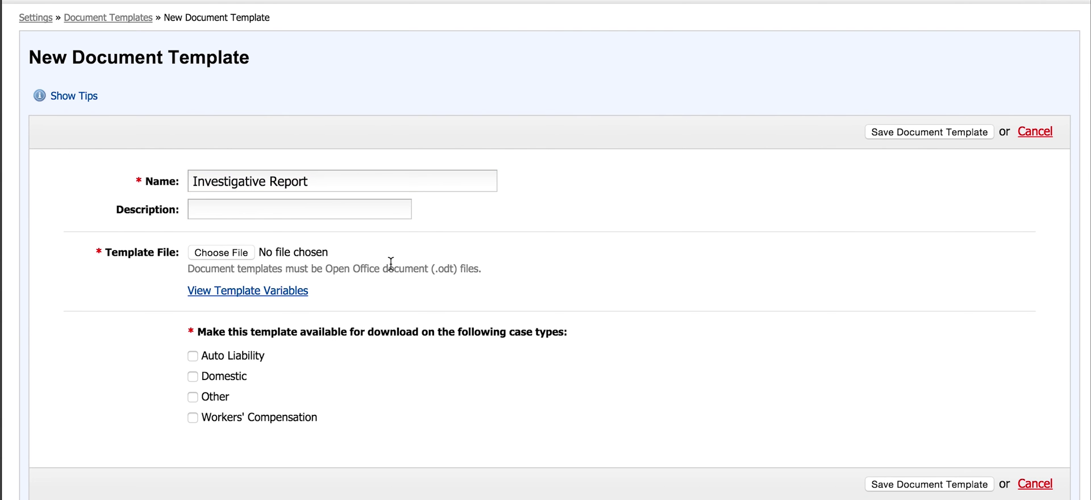
Open the list of template variables and look through the case, client location and client variables.
{"action": "left_click", "coordinate": [253, 292]}
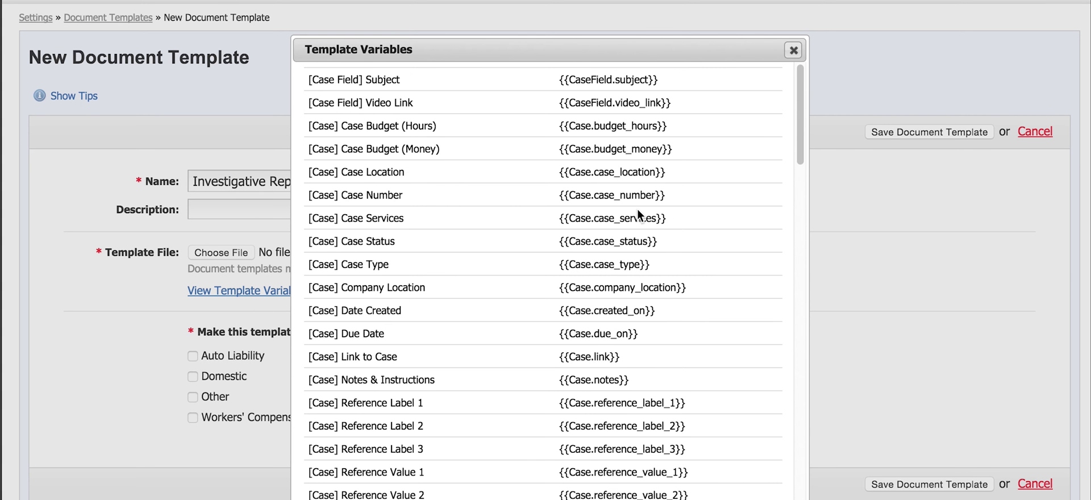
{"action": "scroll", "coordinate": [476, 151], "scroll_direction": "down", "scroll_amount": 5}
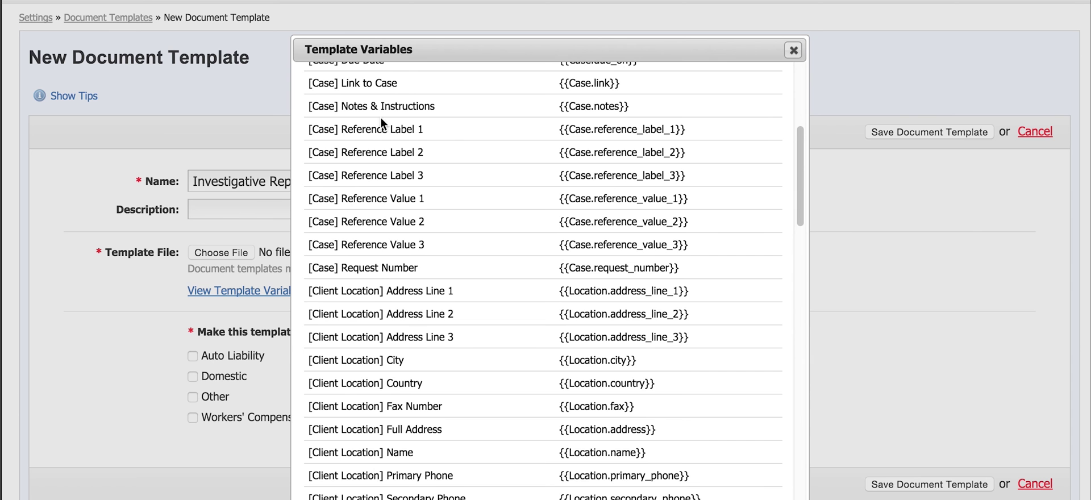
{"action": "scroll", "coordinate": [404, 380], "scroll_direction": "down", "scroll_amount": 1}
{"action": "scroll", "coordinate": [404, 294], "scroll_direction": "down", "scroll_amount": 4}
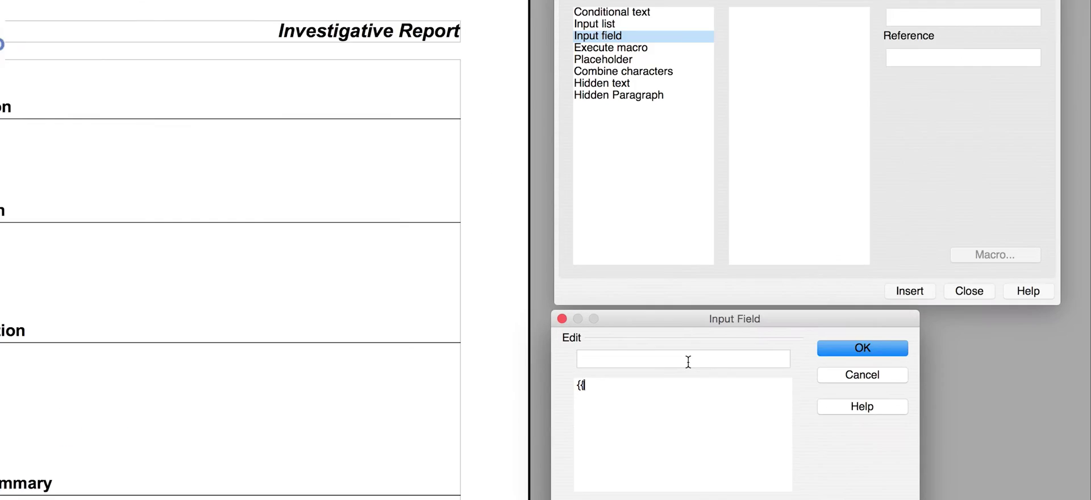
Switch to OpenOffice Writer and insert the input field {{Client.name}} after the Client label.
{"action": "type", "text": "Client"}
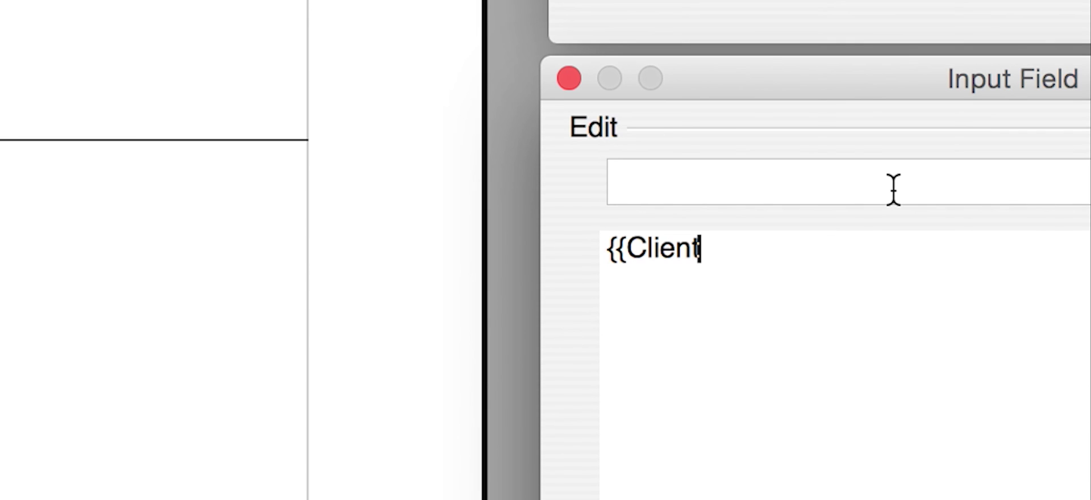
{"action": "type", "text": ".name"}
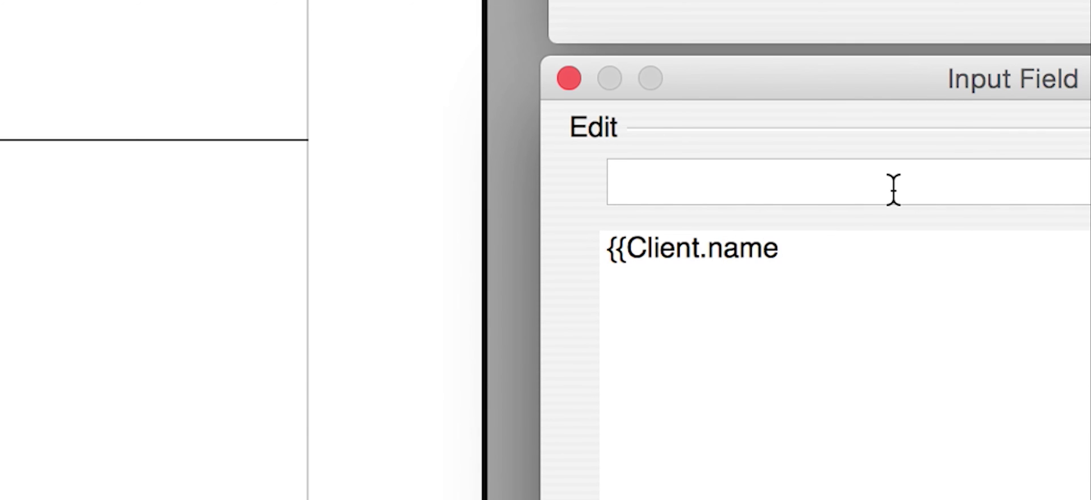
{"action": "type", "text": "}}"}
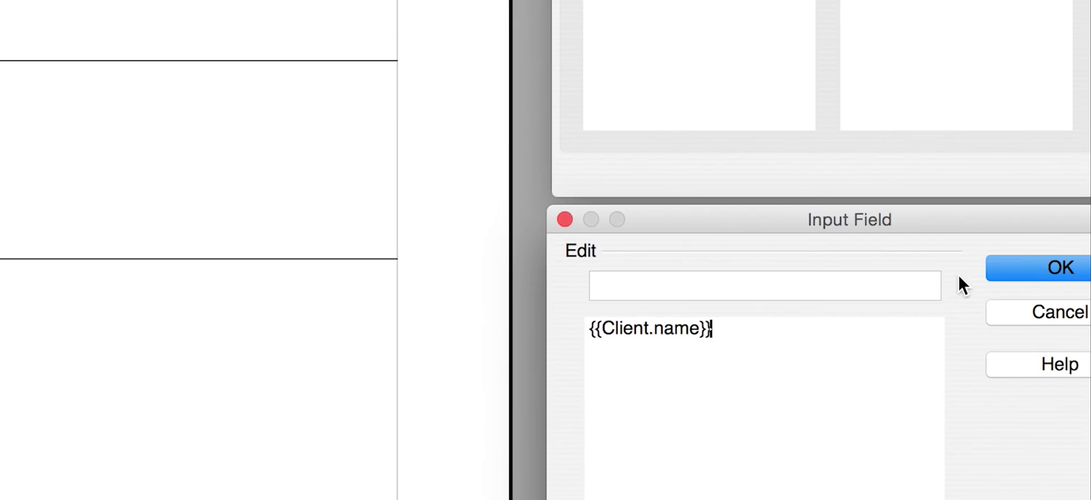
{"action": "left_click", "coordinate": [1027, 268]}
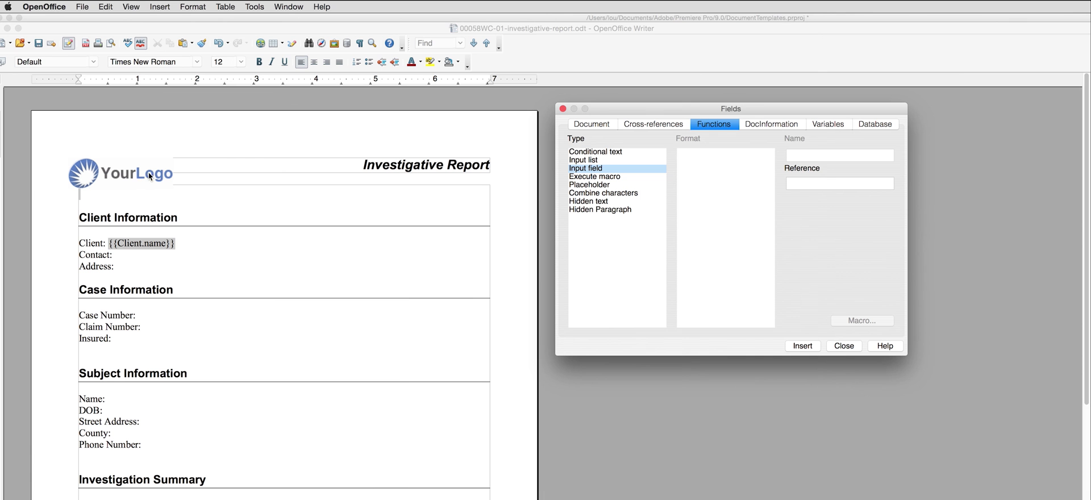
Insert the input field {{Contact.name}} after the Contact label and open a new input field for Claim Number.
{"action": "left_click", "coordinate": [117, 255]}
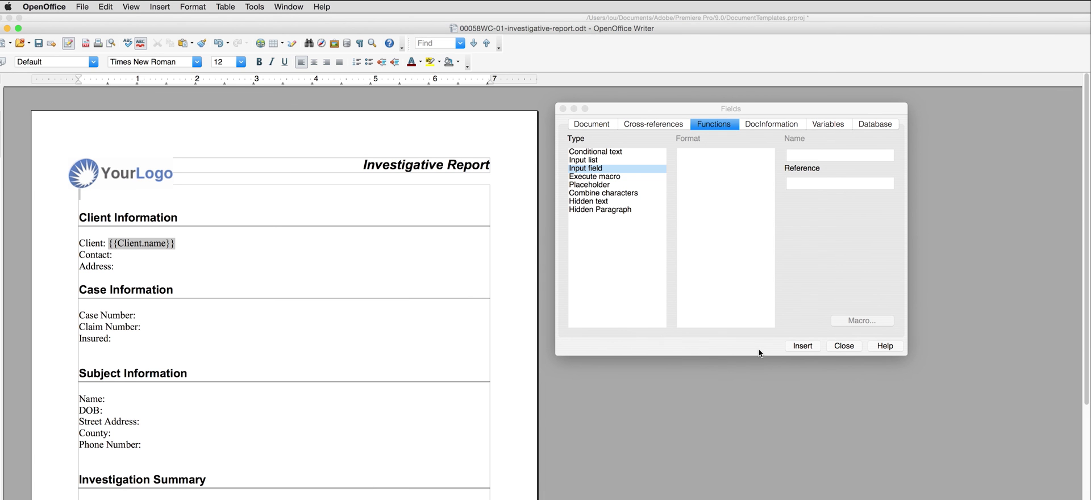
{"action": "left_click", "coordinate": [802, 347]}
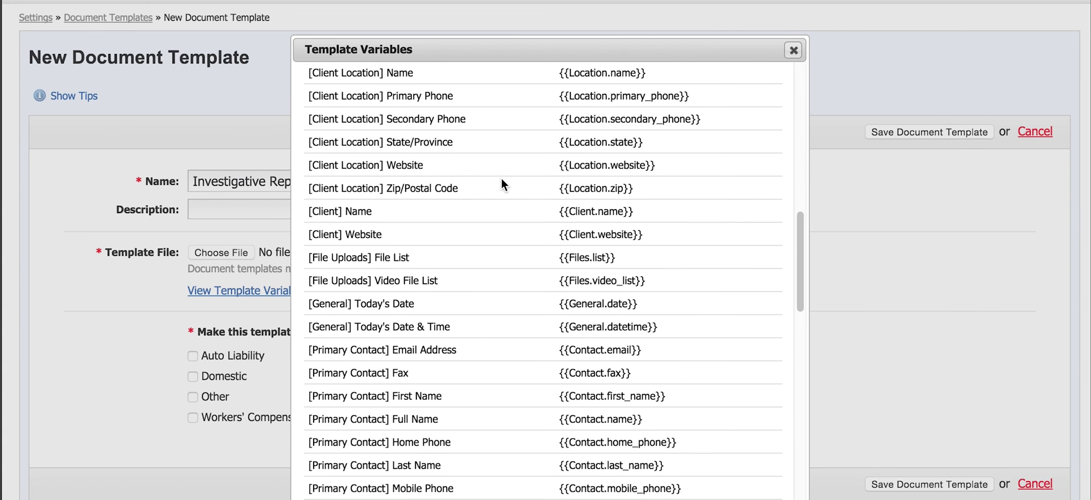
{"action": "scroll", "coordinate": [501, 179], "scroll_direction": "down", "scroll_amount": 1}
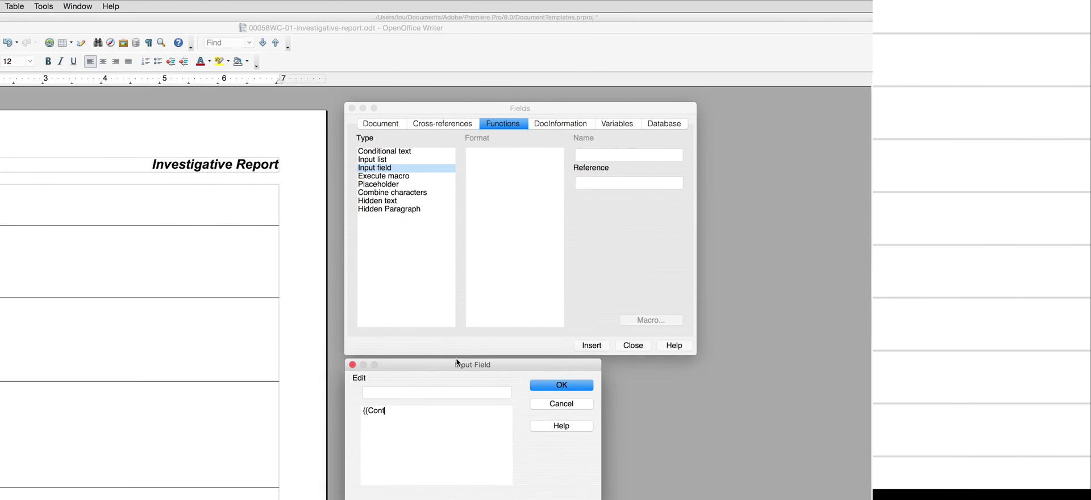
{"action": "type", "text": "e}}"}
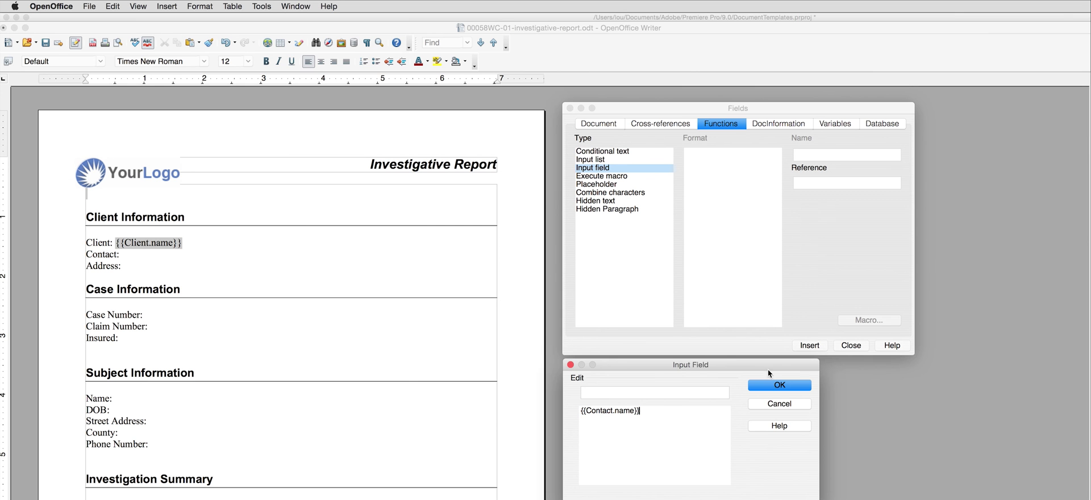
{"action": "left_click", "coordinate": [771, 384]}
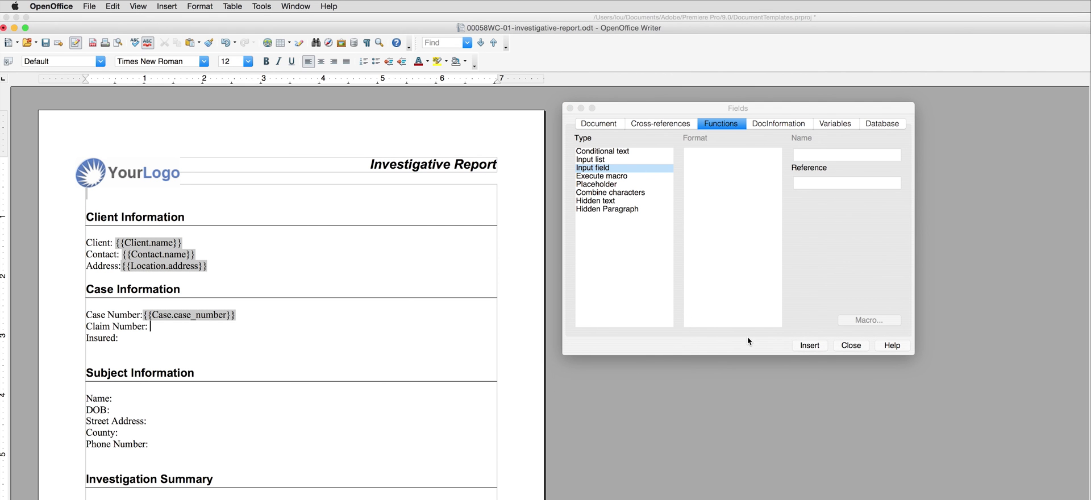
{"action": "left_click", "coordinate": [817, 346]}
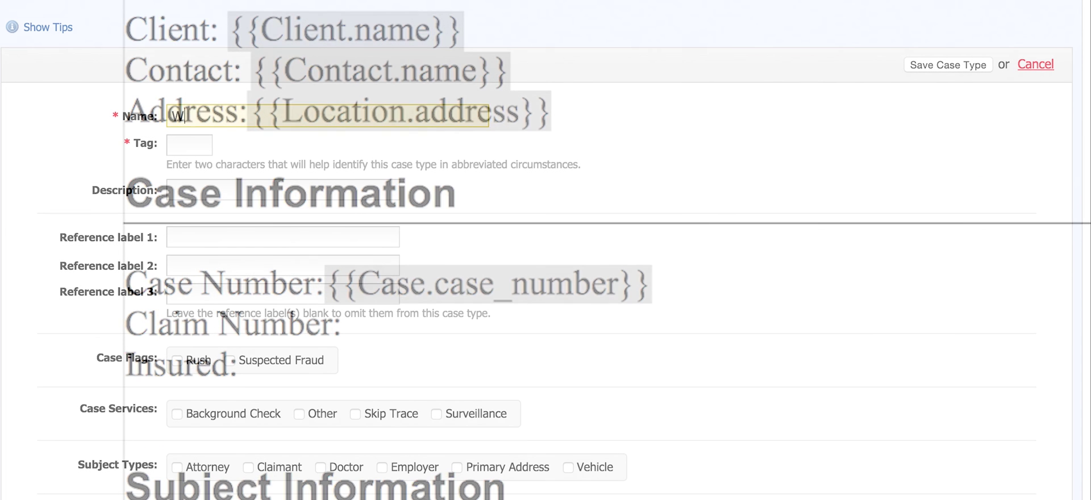
Switch to Trackops and name the new case type Workers' Compensation with the tag WC.
{"action": "type", "text": "s' Compensation"}
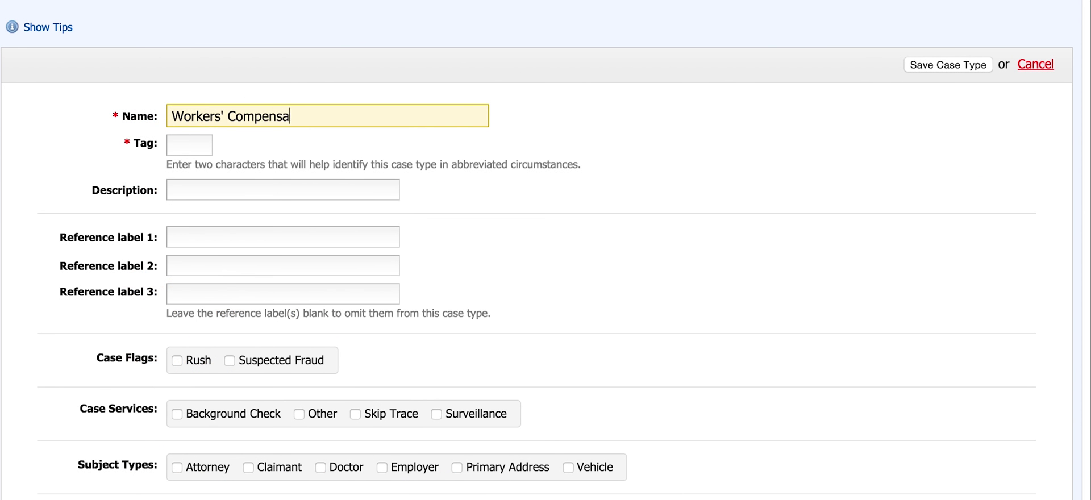
{"action": "key", "text": "Tab"}
{"action": "type", "text": "WC"}
{"action": "key", "text": "Tab"}
{"action": "key", "text": "Tab"}
{"action": "left_click", "coordinate": [191, 145]}
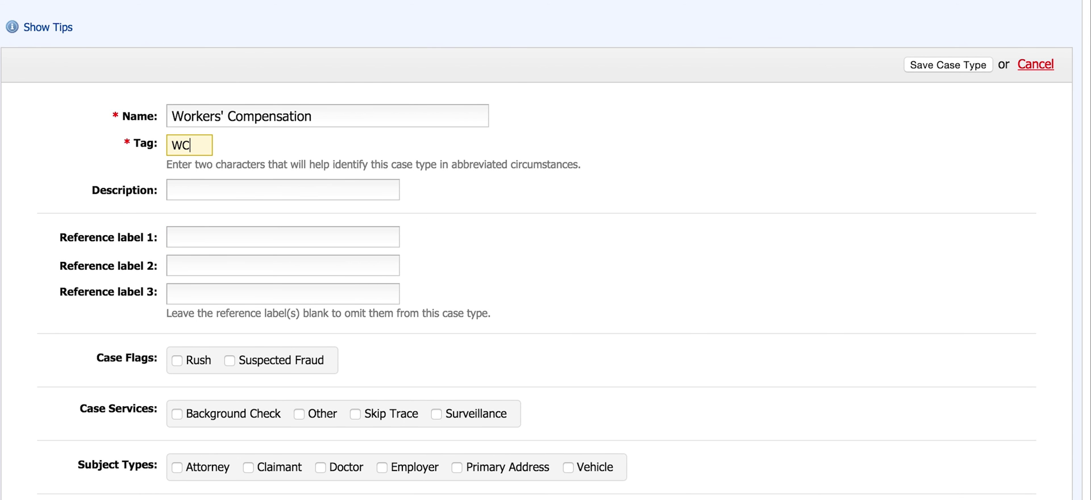
{"action": "key", "text": "Tab"}
{"action": "key", "text": "Tab"}
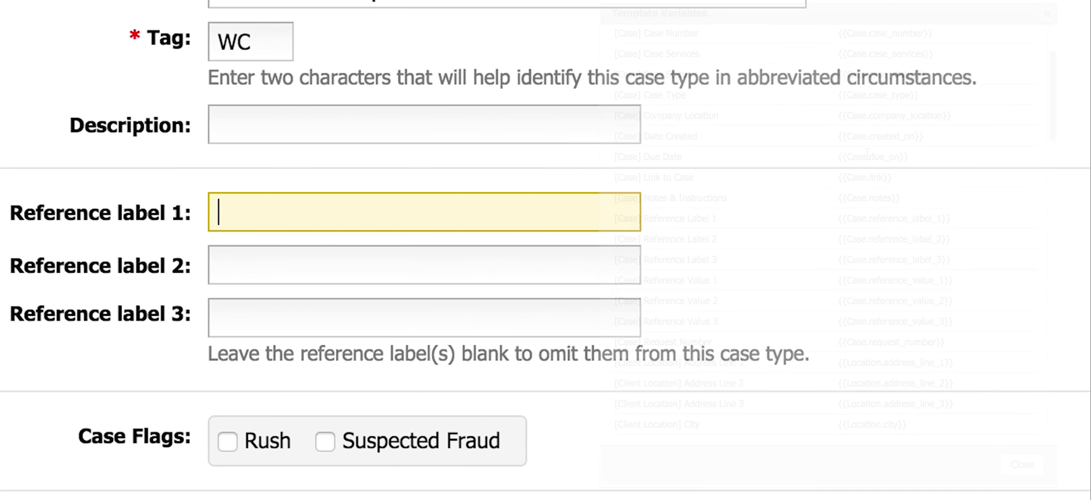
Set the case type's reference labels 1 to 3 to Claim Number, SIU Case Number and Insured.
{"action": "type", "text": "Claim"}
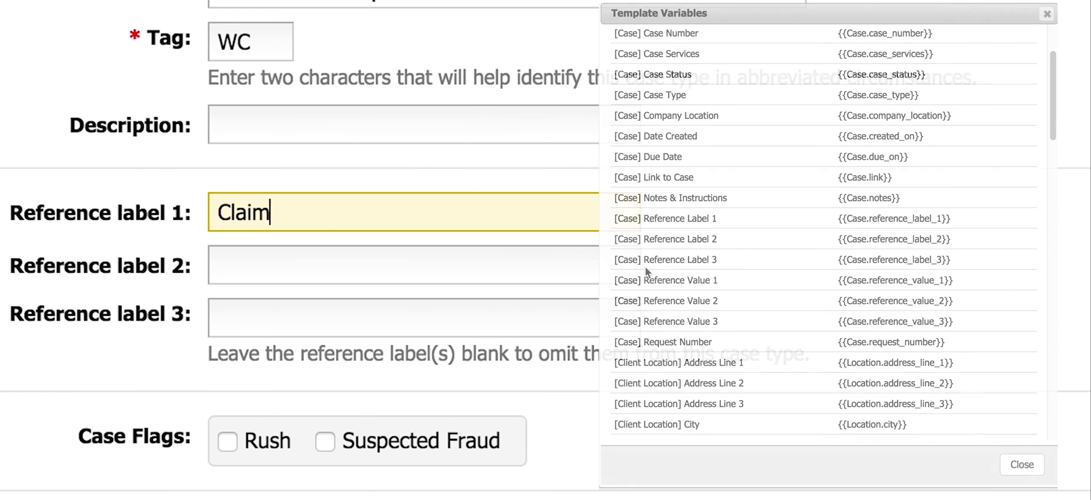
{"action": "type", "text": " Number"}
{"action": "key", "text": "BackSpace"}
{"action": "key", "text": "BackSpace"}
{"action": "type", "text": "ber"}
{"action": "key", "text": "Tab"}
{"action": "type", "text": "SIU Case"}
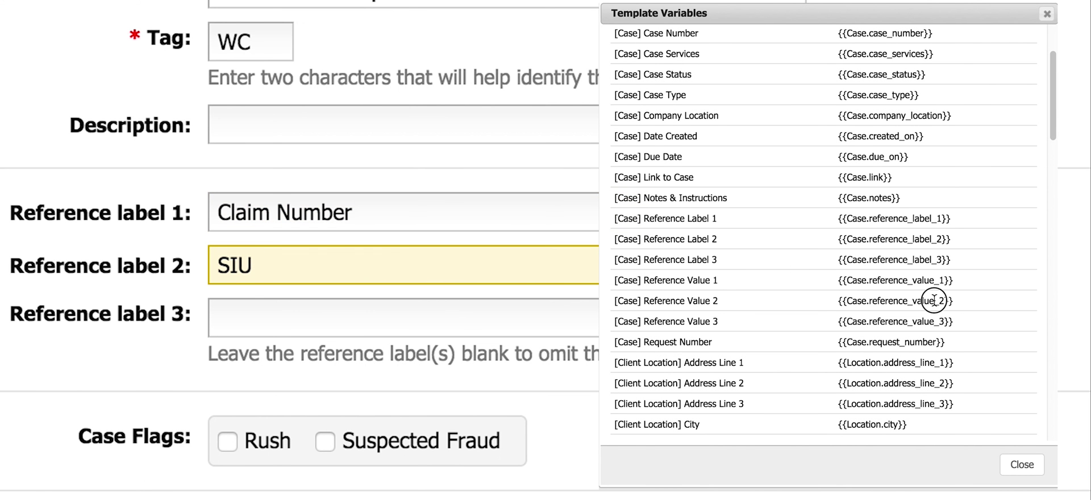
{"action": "type", "text": " Number"}
{"action": "key", "text": "Tab"}
{"action": "type", "text": "Insur"}
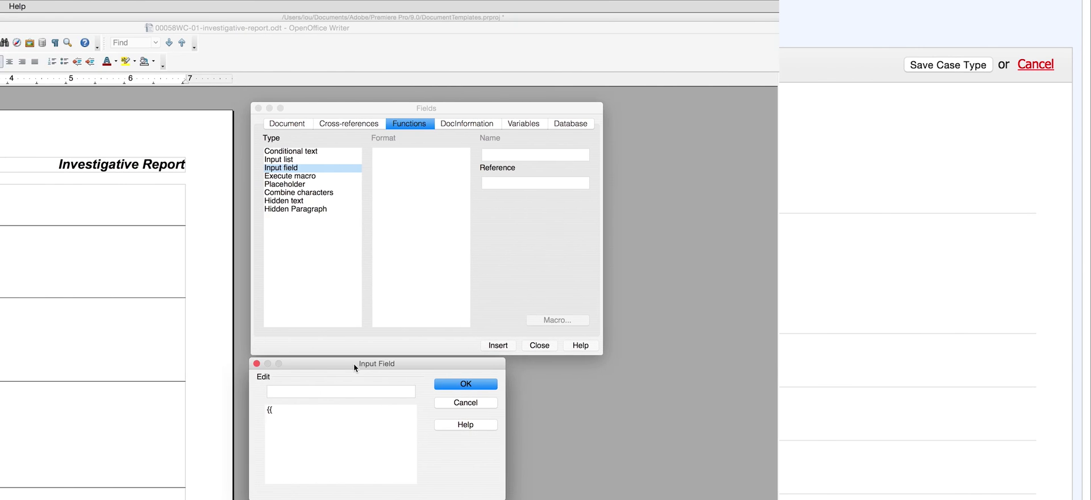
In OpenOffice Writer, insert {{Case.reference_value_1}} after Claim Number and {{Case.reference_value_3}} after Insured as input fields.
{"action": "type", "text": "ference_value_1}}"}
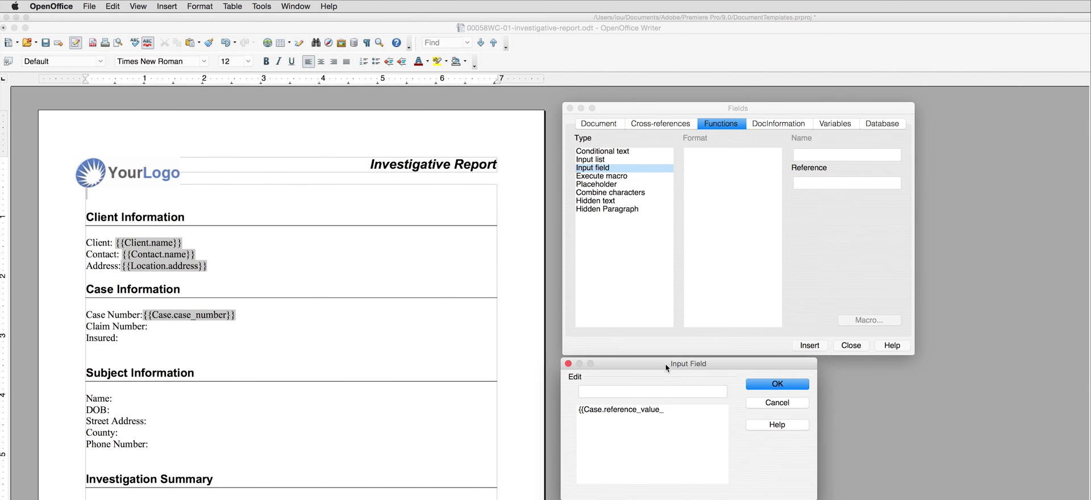
{"action": "left_click", "coordinate": [767, 385]}
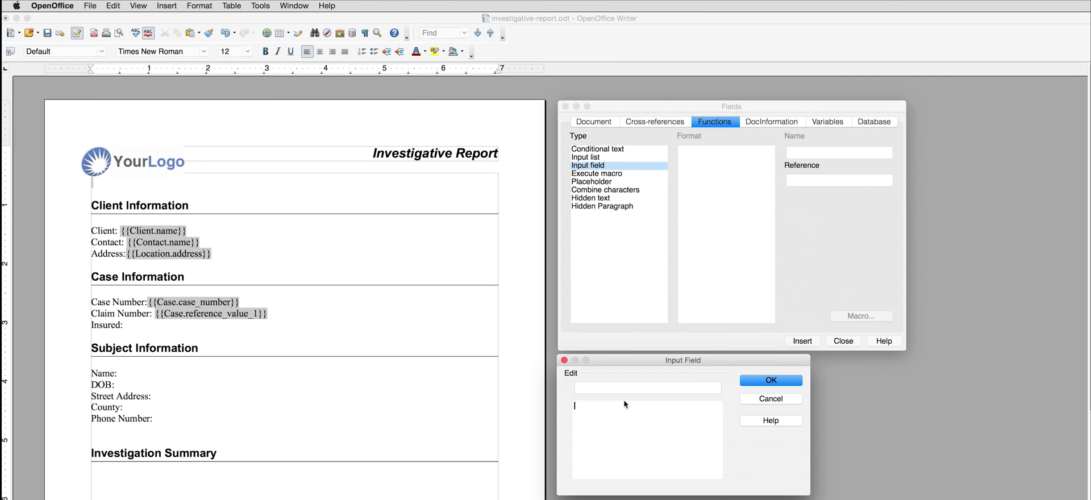
{"action": "type", "text": "{{Case.reference_value_3}}"}
{"action": "left_click", "coordinate": [772, 380]}
Insert the input field {{Subject.name}} after the Name label under Subject Information.
{"action": "type", "text": "{{"}
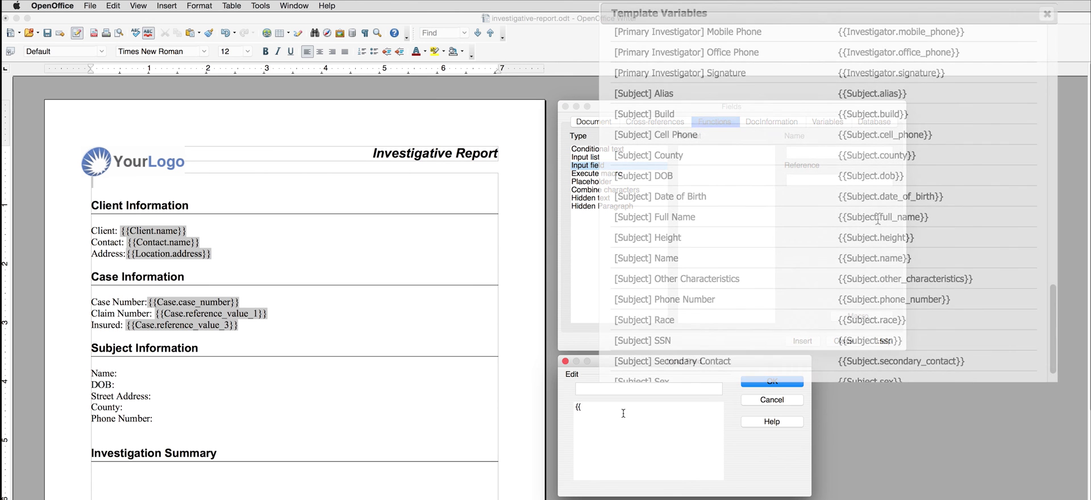
{"action": "type", "text": "Subject"}
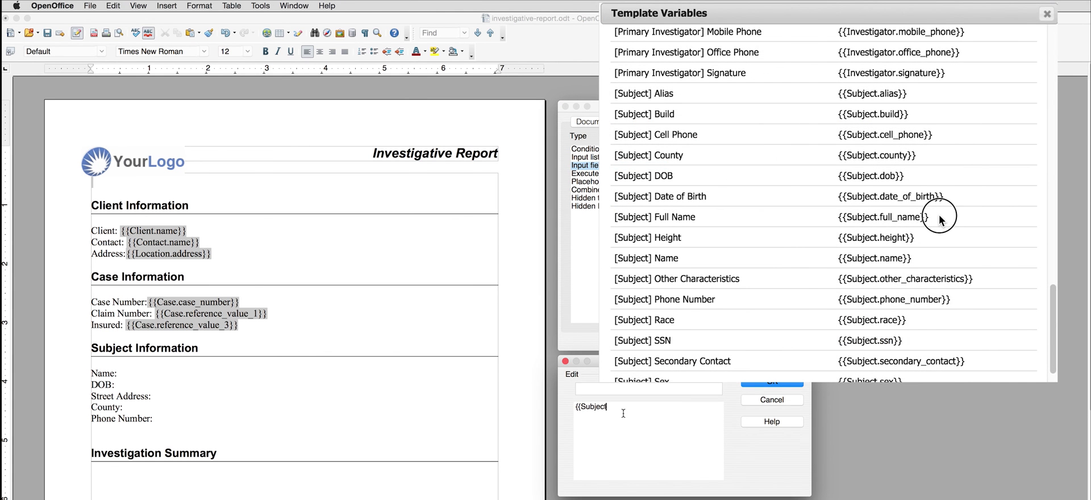
{"action": "type", "text": ".name"}
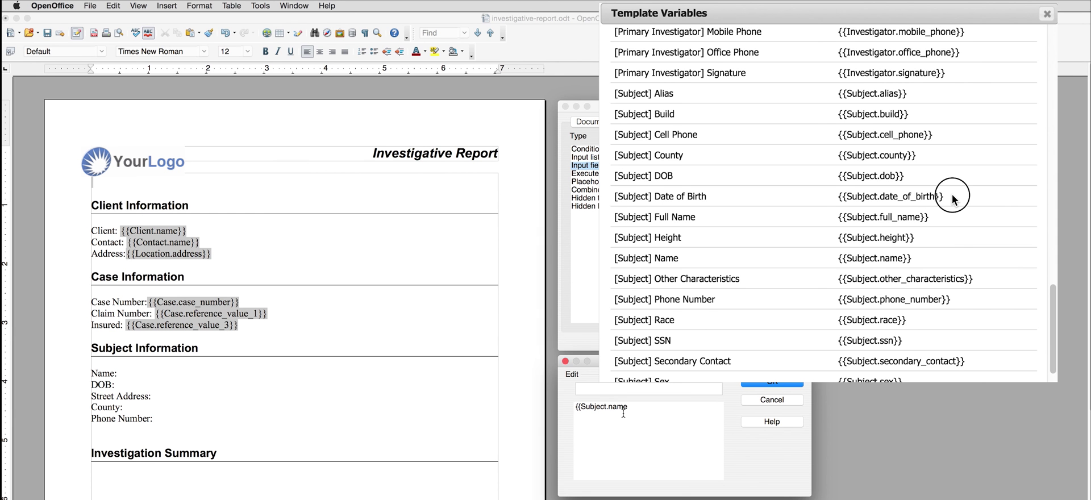
{"action": "type", "text": "}}"}
{"action": "key", "text": "Return"}
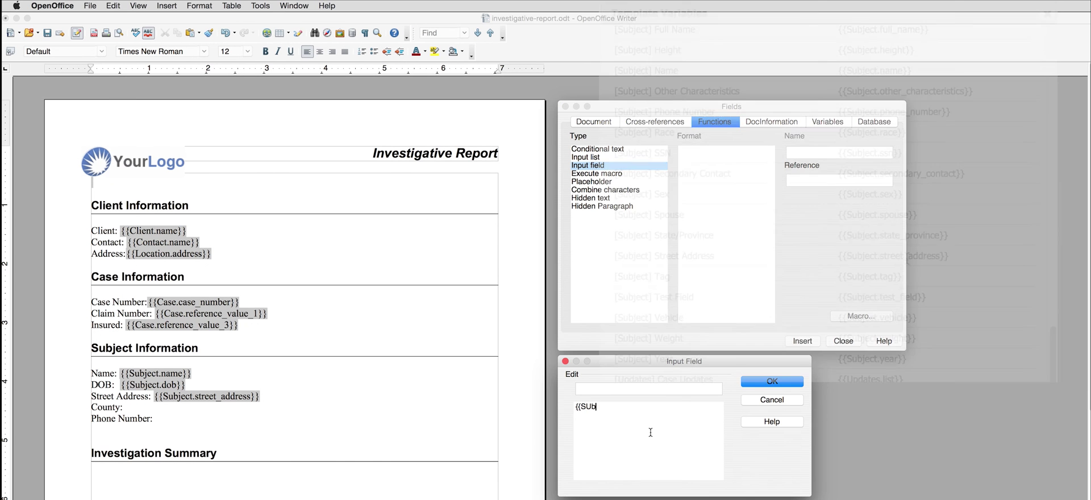
Look up the subject's county variable and insert {{Subject.county}} as an input field after the County label.
{"action": "scroll", "coordinate": [906, 255], "scroll_direction": "up", "scroll_amount": 5}
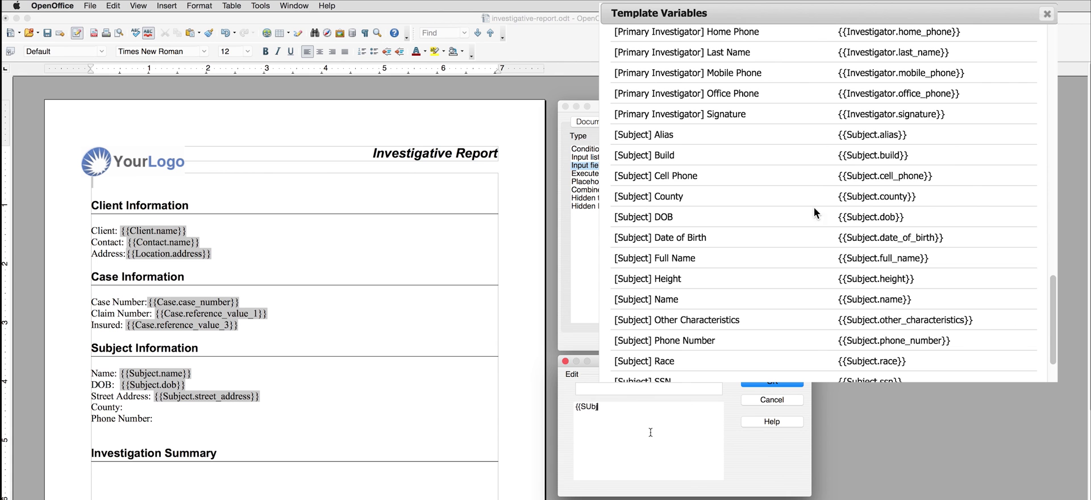
{"action": "key", "text": "BackSpace"}
{"action": "key", "text": "BackSpace"}
{"action": "type", "text": "ubject.coun"}
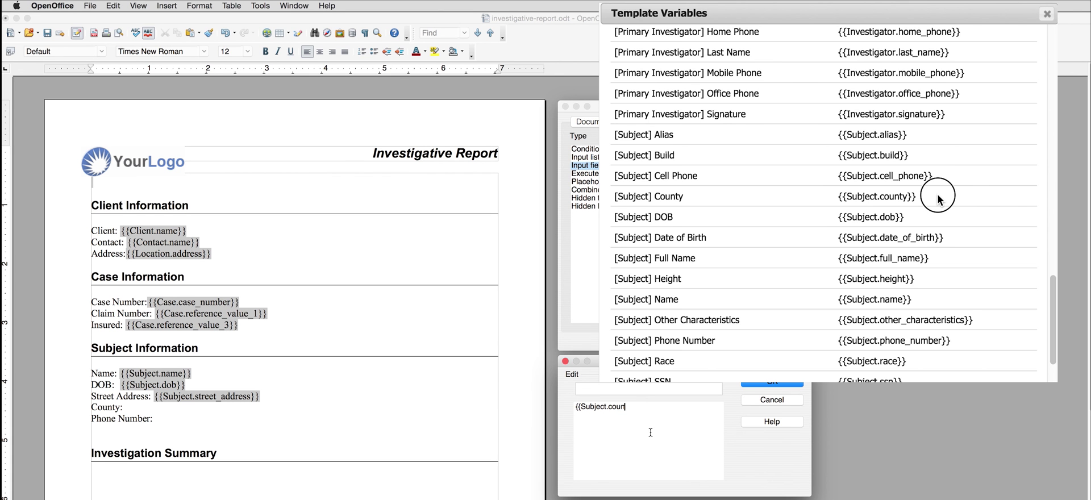
{"action": "left_click", "coordinate": [937, 199]}
{"action": "left_click", "coordinate": [772, 381]}
Insert the input field {{Subject.phone_number}} after the Phone Number label and save the document.
{"action": "type", "text": "{{"}
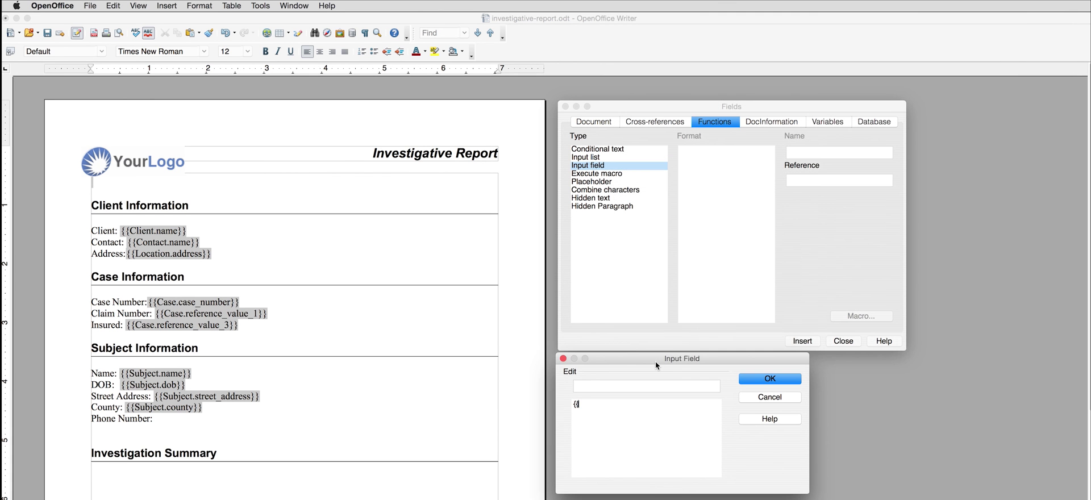
{"action": "type", "text": "Subject.phone_number}}"}
{"action": "left_click", "coordinate": [754, 380]}
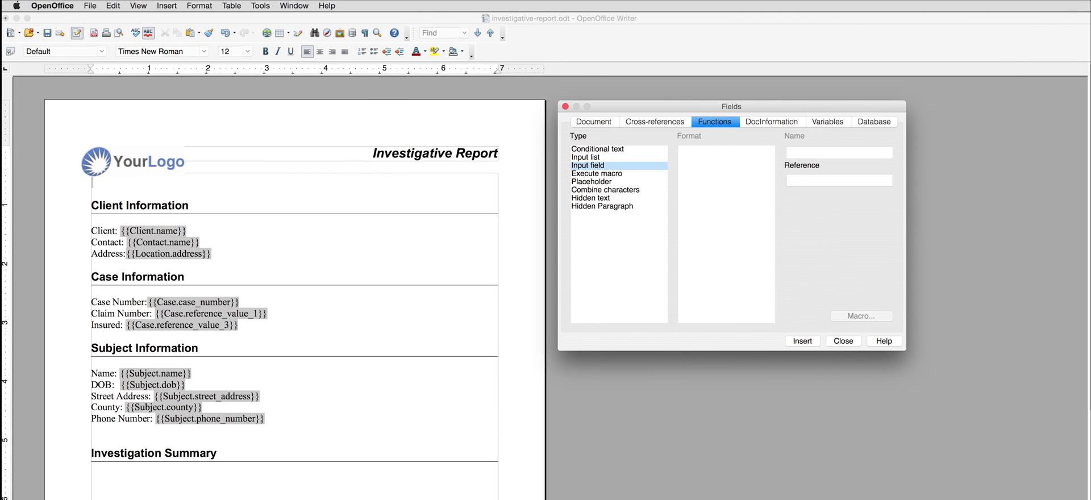
{"action": "left_click", "coordinate": [90, 6]}
{"action": "left_click", "coordinate": [102, 102]}
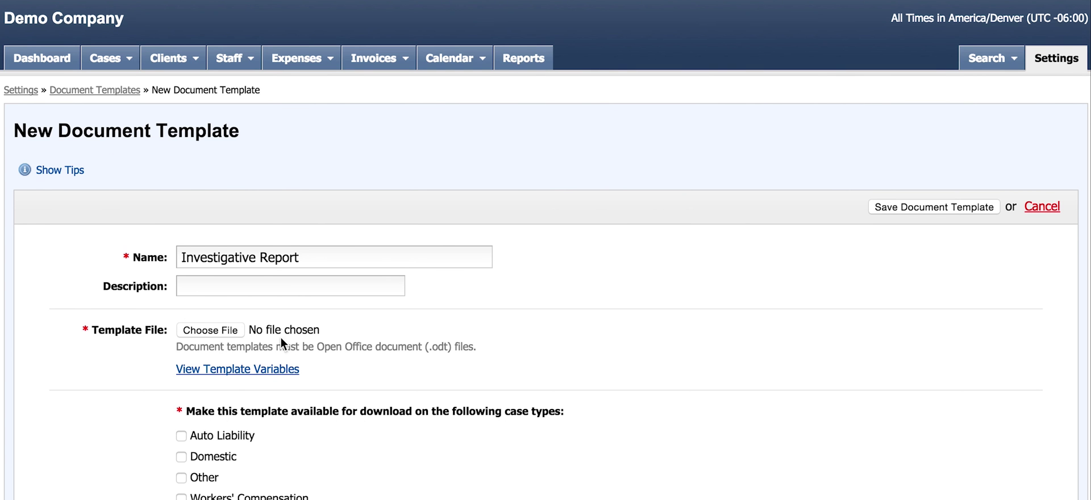
In Trackops, choose investigative-report.odt from the Desktop as the template file for the new document template.
{"action": "left_click", "coordinate": [229, 331]}
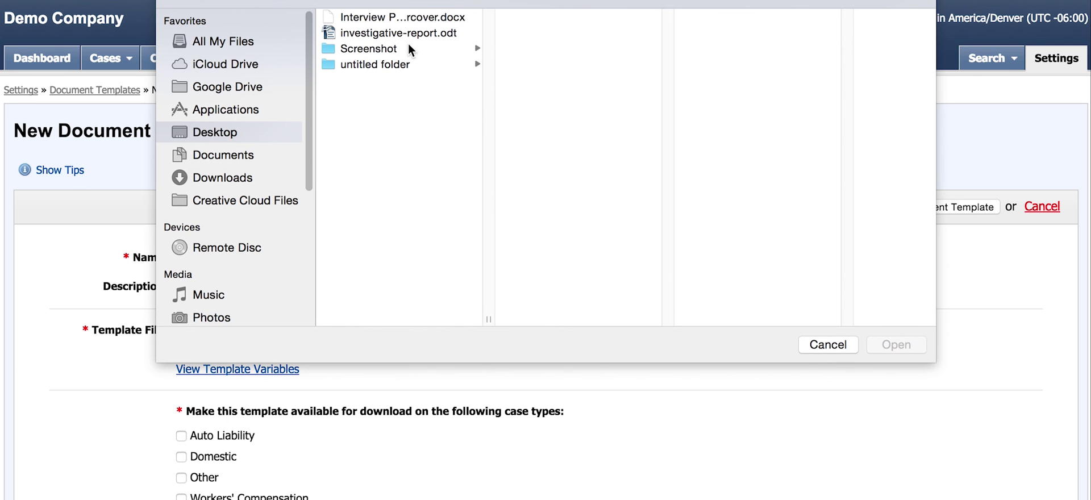
{"action": "left_click", "coordinate": [409, 34]}
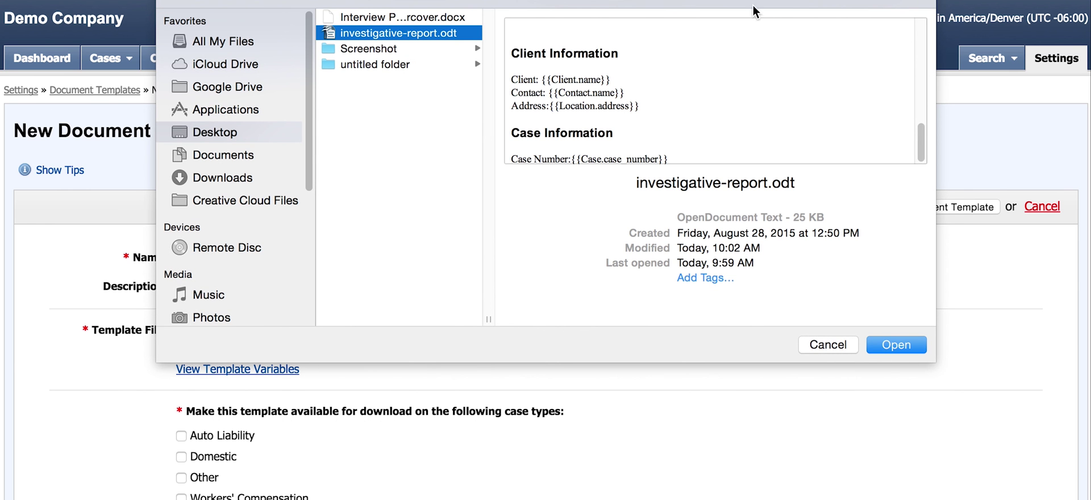
{"action": "left_click", "coordinate": [889, 344]}
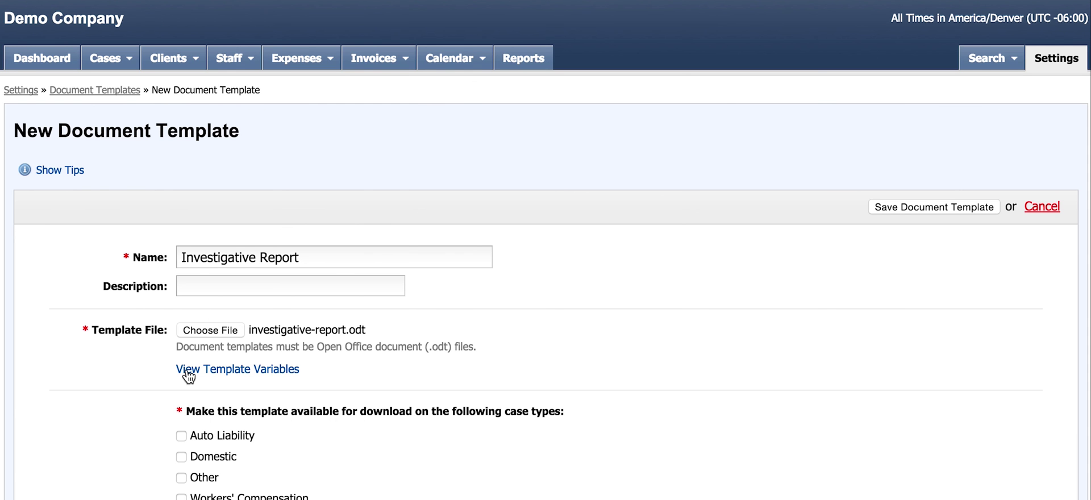
Make the template available for the Workers' Compensation case type and save the document template.
{"action": "scroll", "coordinate": [182, 437], "scroll_direction": "down", "scroll_amount": 2}
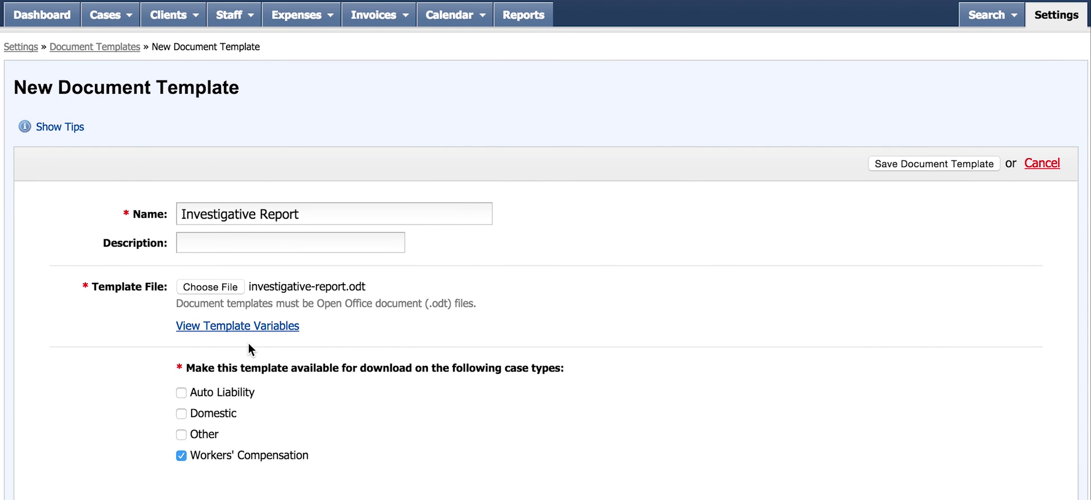
{"action": "scroll", "coordinate": [916, 355], "scroll_direction": "down", "scroll_amount": 2}
{"action": "left_click", "coordinate": [889, 486]}
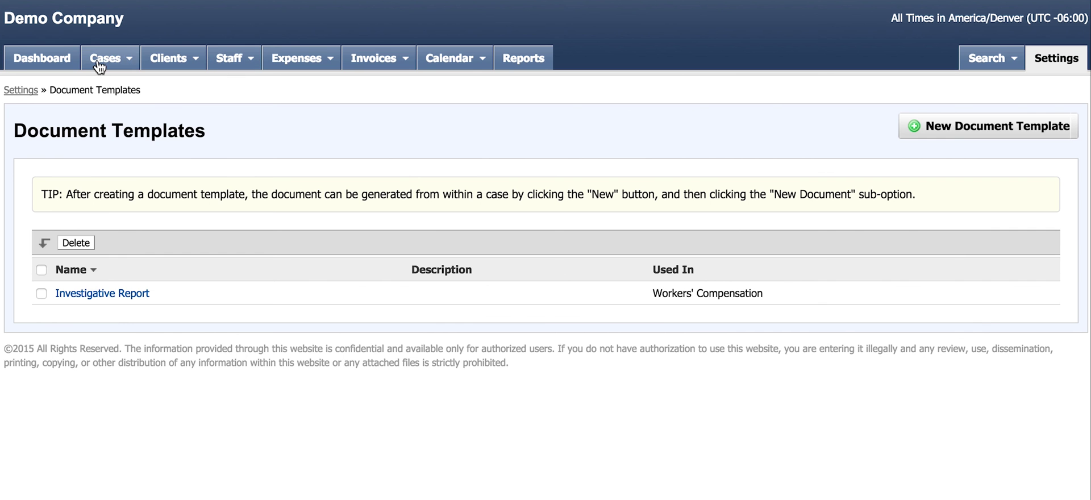
Open the most recent Workers' Compensation case and generate a new document from the Investigative Report template.
{"action": "left_click", "coordinate": [103, 59]}
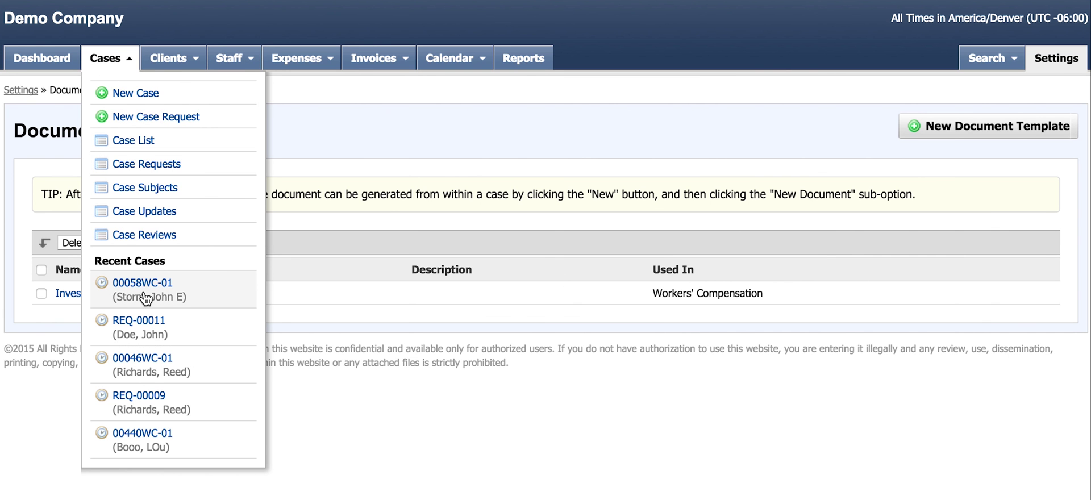
{"action": "left_click", "coordinate": [146, 297]}
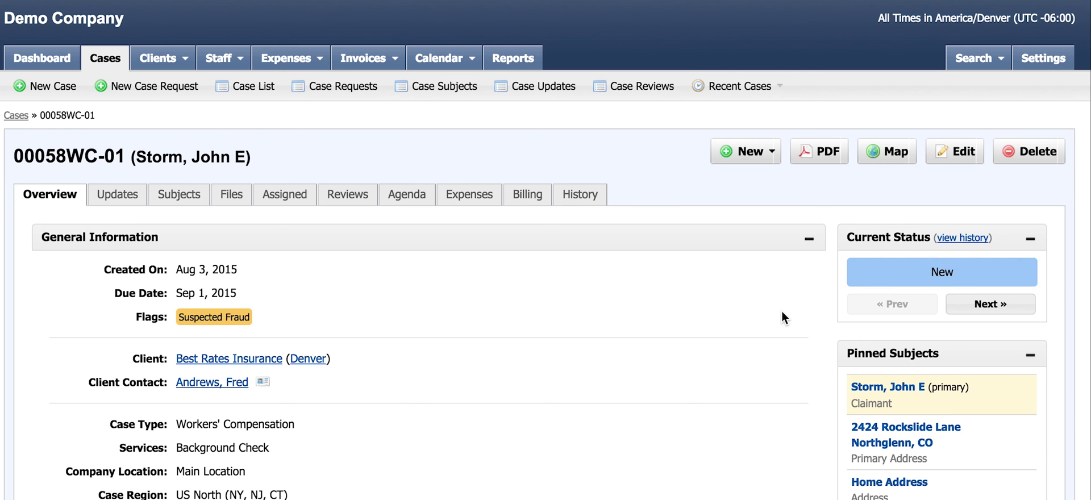
{"action": "left_click", "coordinate": [772, 153]}
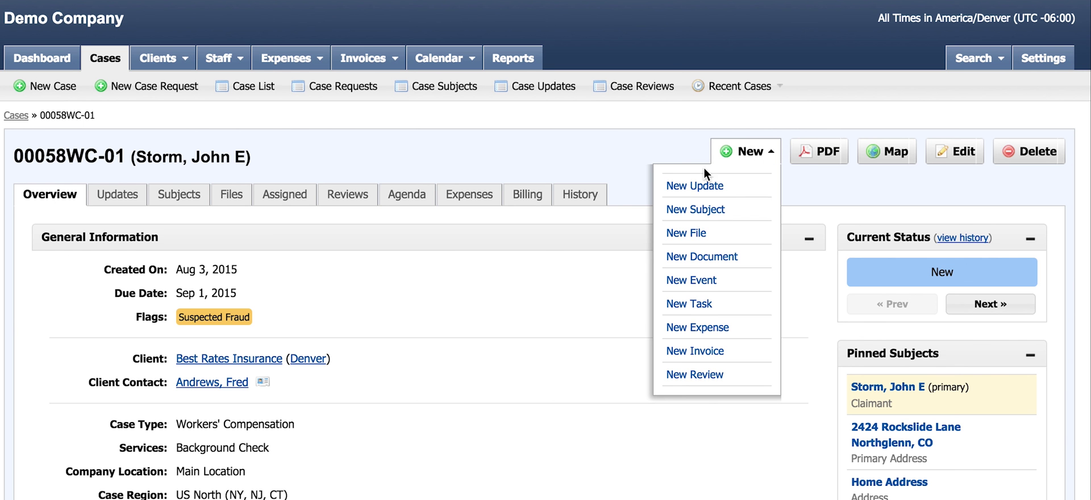
{"action": "left_click", "coordinate": [700, 256]}
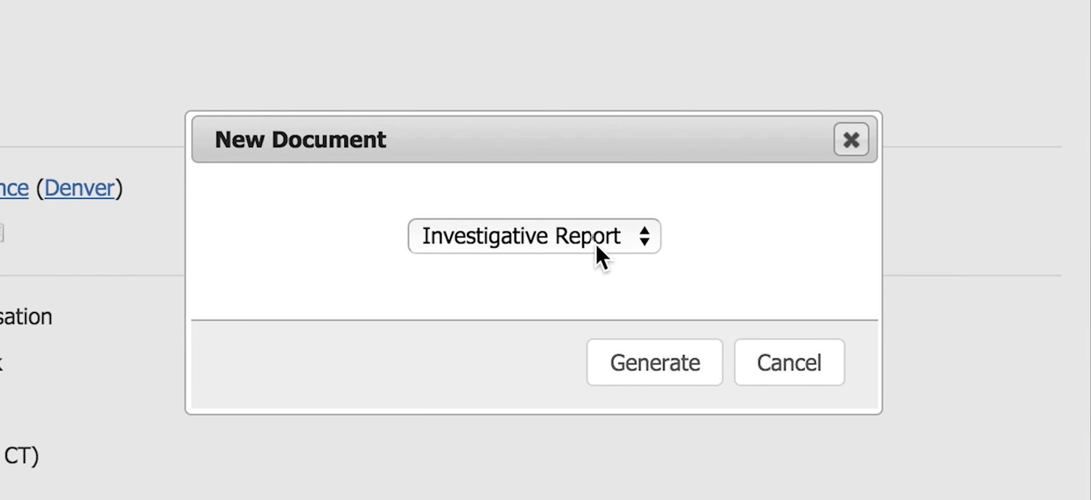
{"action": "left_click", "coordinate": [679, 370]}
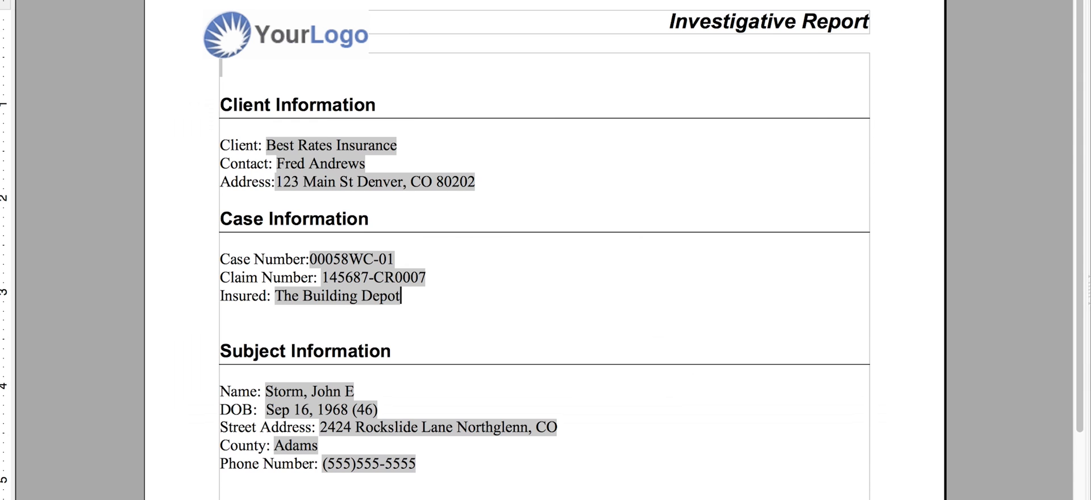